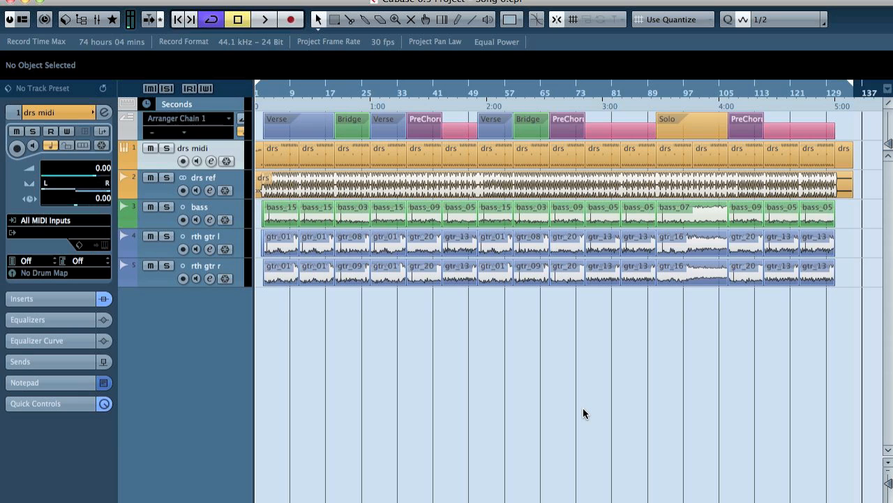
Inspect the first drs part on the drs midi track.
click(226, 191)
click(217, 149)
click(286, 154)
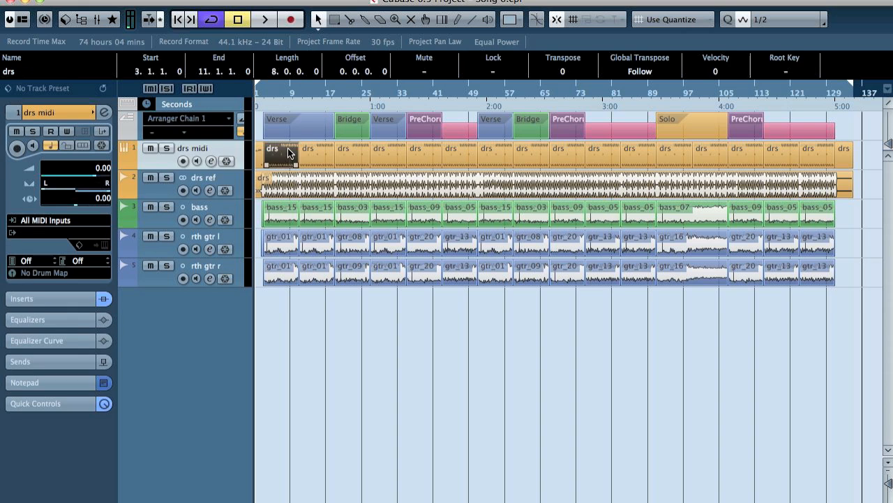
drag(892, 89, 591, 7)
click(26, 2)
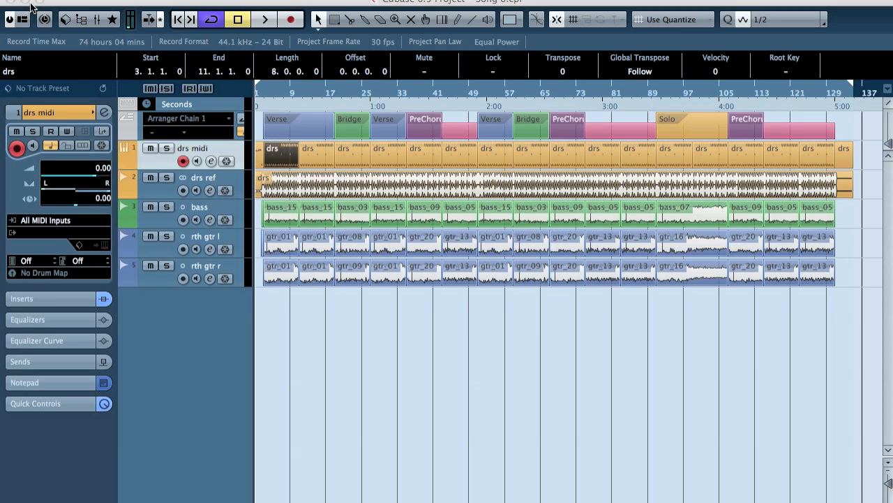
Listen to the drs ref track soloed from the start of the song, then remove its solo.
click(216, 183)
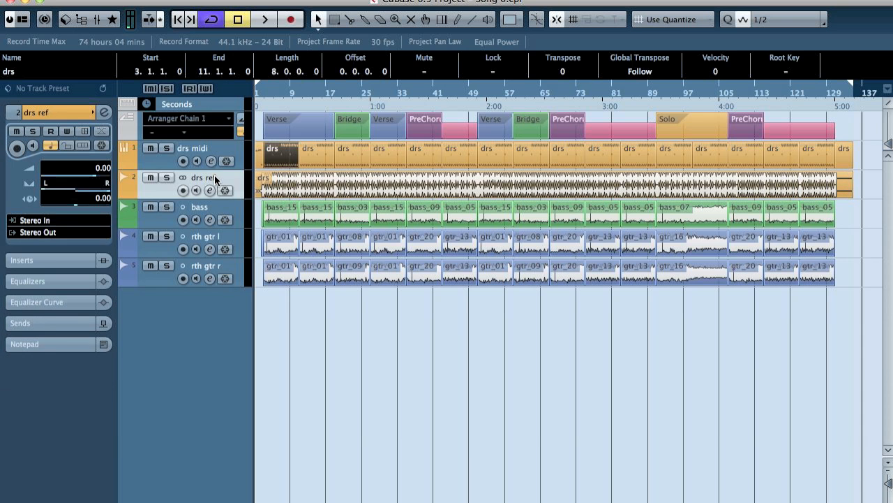
click(263, 93)
key(s)
key(space)
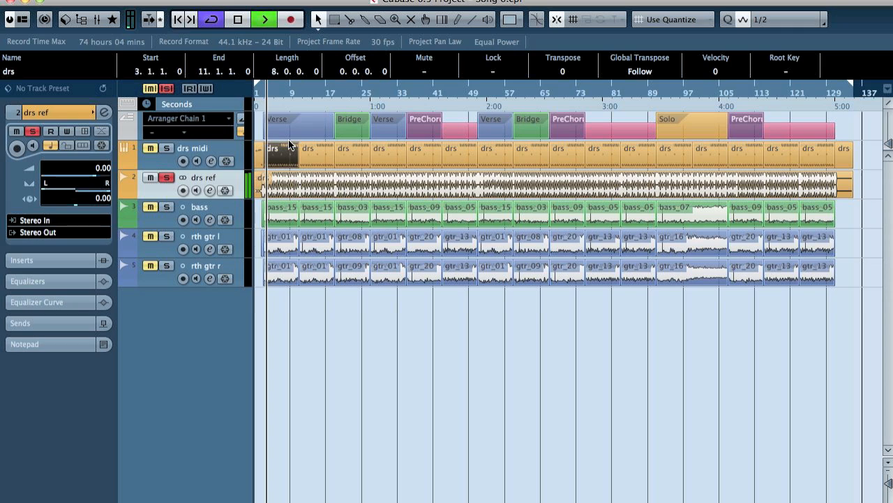
key(space)
key(s)
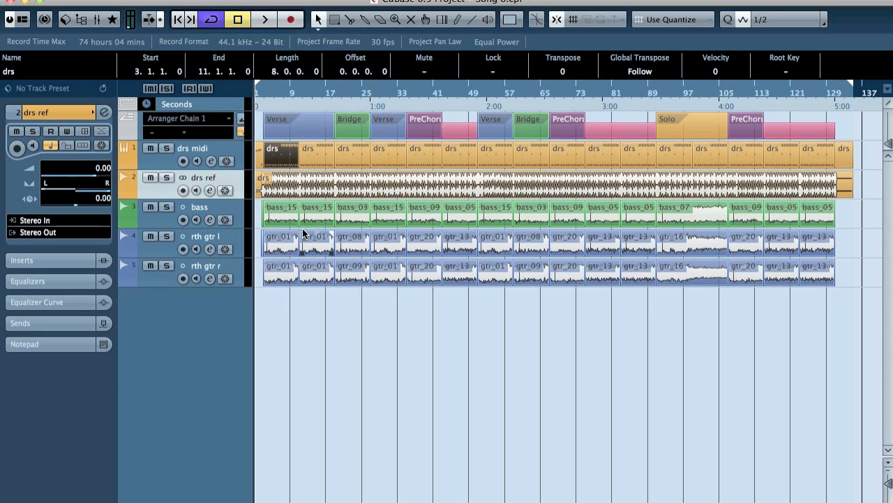
Play all tracks together from just before the first PreChorus section.
click(348, 372)
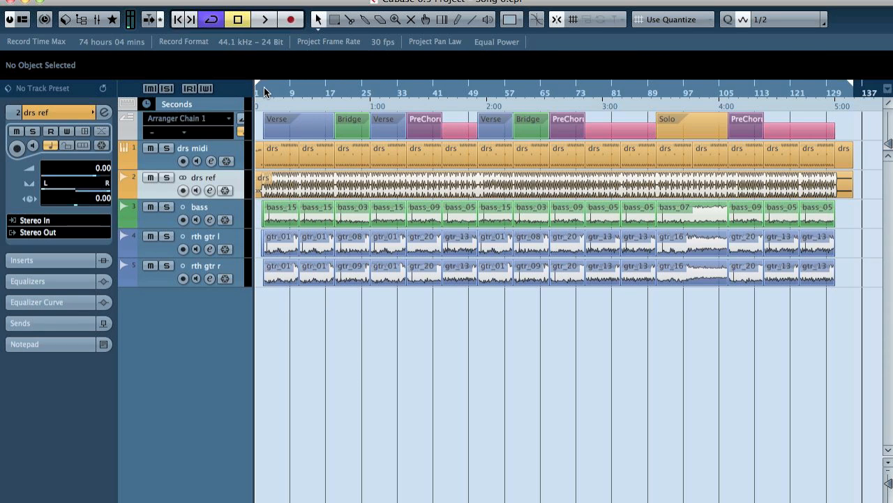
click(405, 92)
key(space)
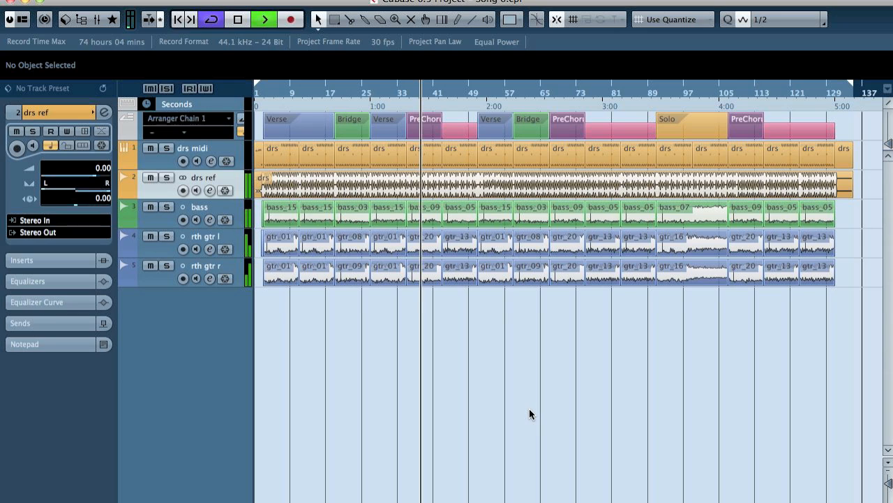
key(space)
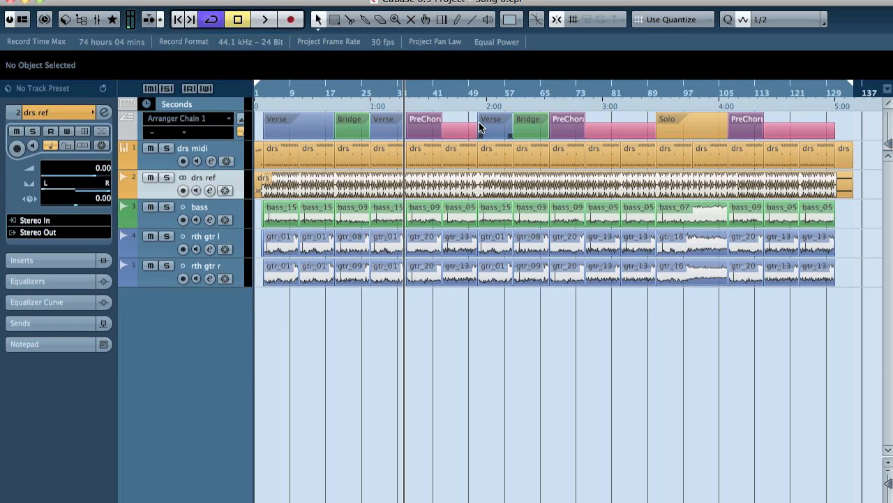
Examine the song sections on the arranger track, from the first Verse and Bridge through to the Solo.
key(Home)
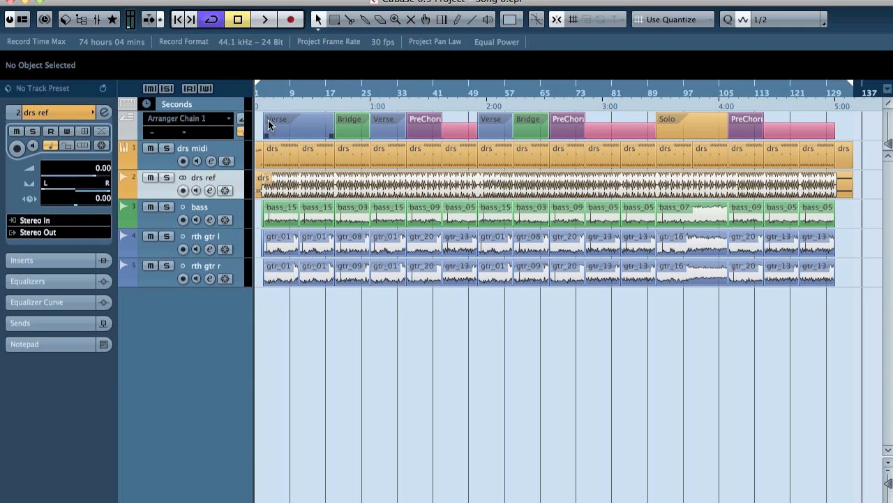
click(319, 126)
click(355, 129)
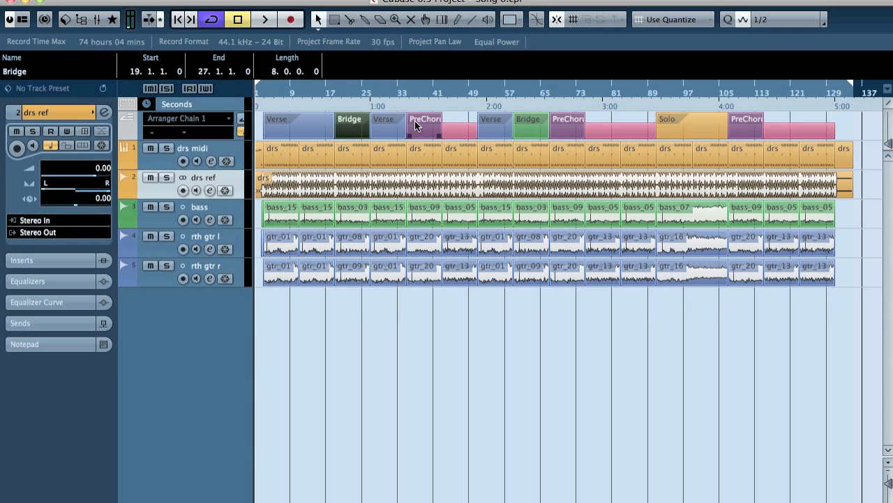
click(461, 133)
click(668, 120)
click(657, 355)
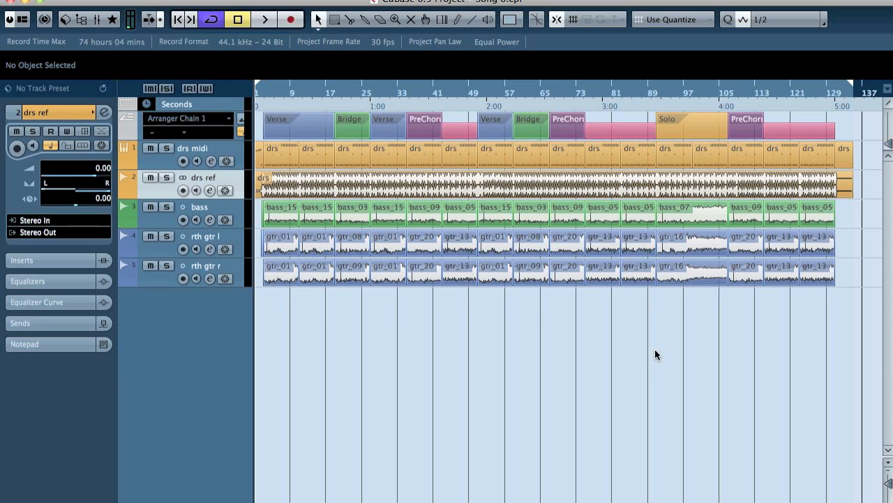
Mute and disable the drs ref track.
click(150, 178)
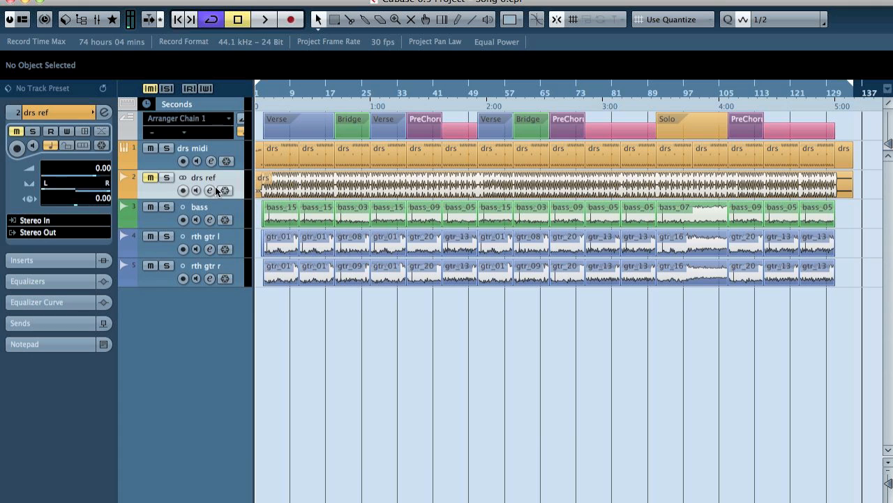
right_click(228, 180)
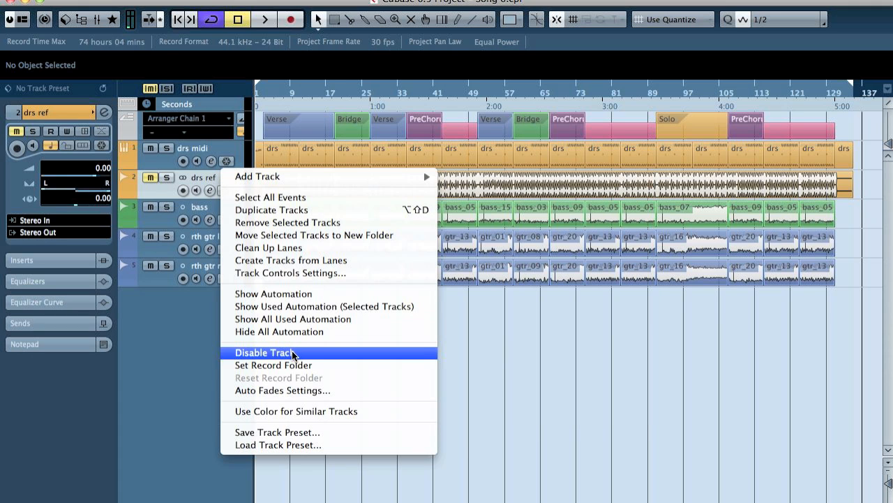
click(293, 352)
click(305, 183)
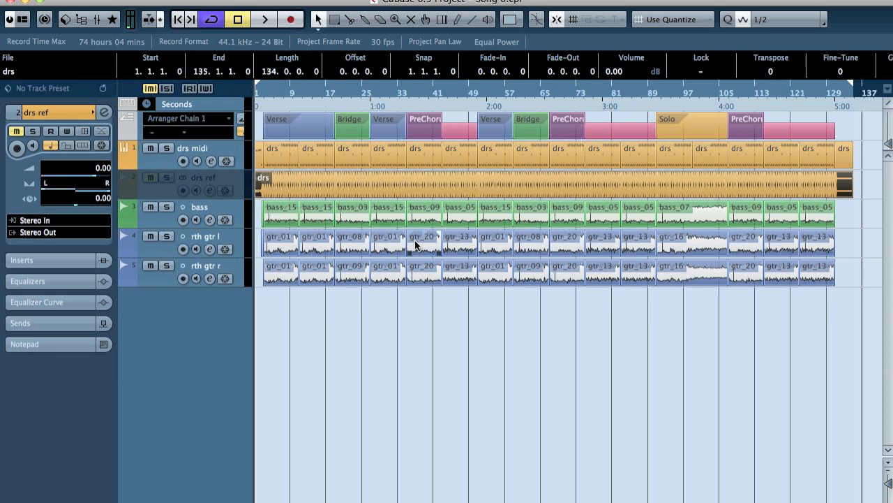
click(423, 408)
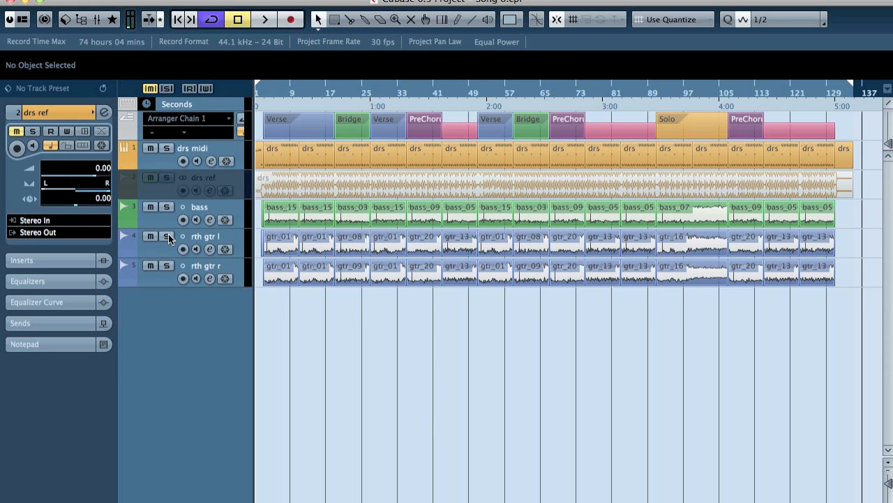
View the notes of the first drs midi part in the Key Editor, then return to the project.
click(215, 149)
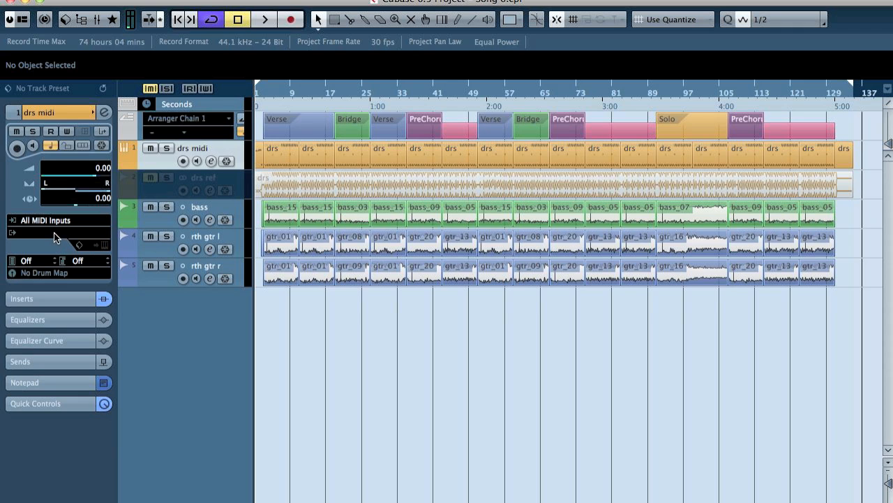
double_click(285, 156)
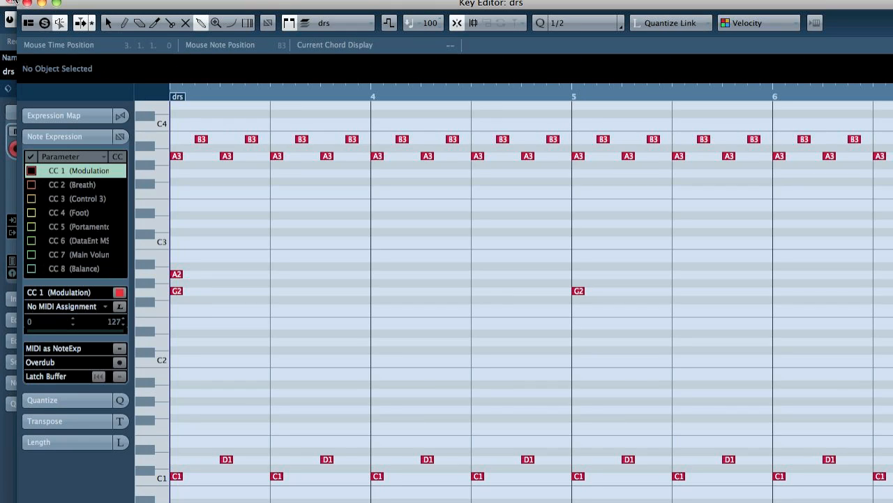
click(26, 3)
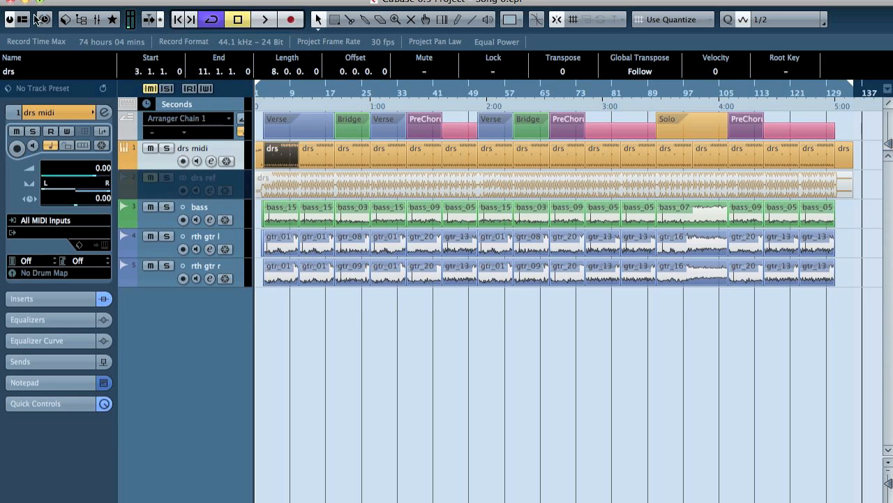
Review the SSD 3.5 drum map and the drum map functions in the Drum Map Setup.
click(43, 273)
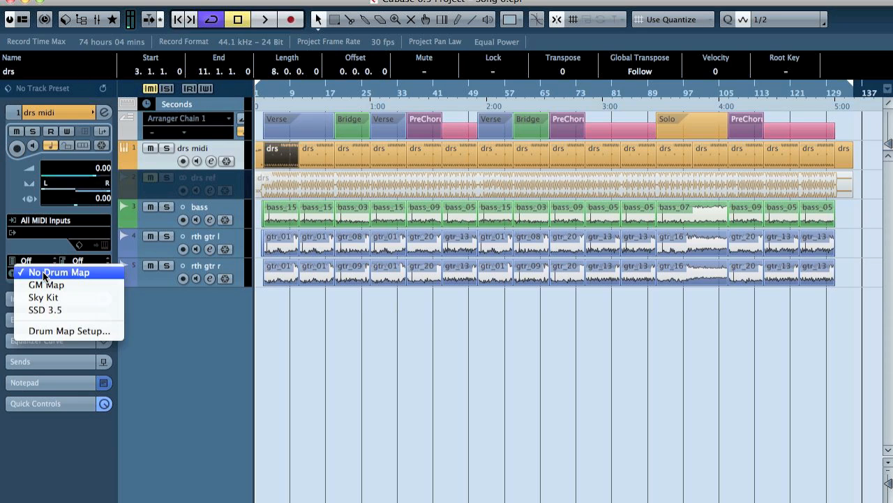
click(65, 330)
click(245, 98)
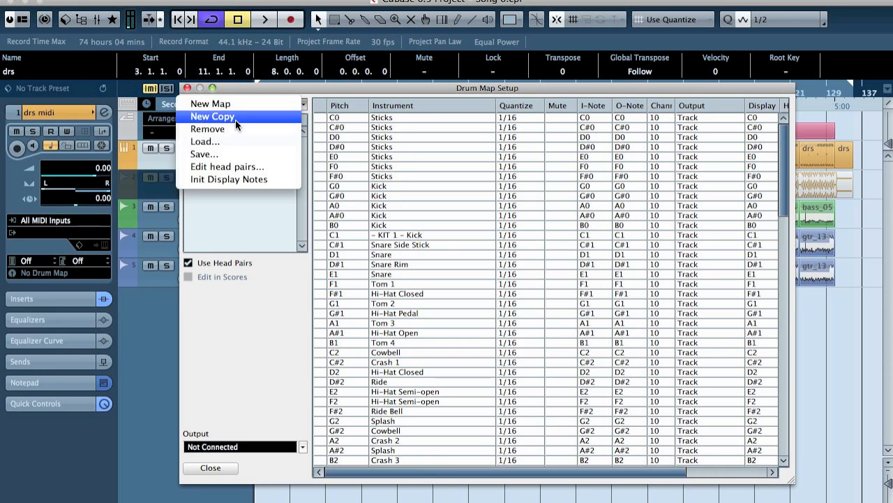
click(321, 88)
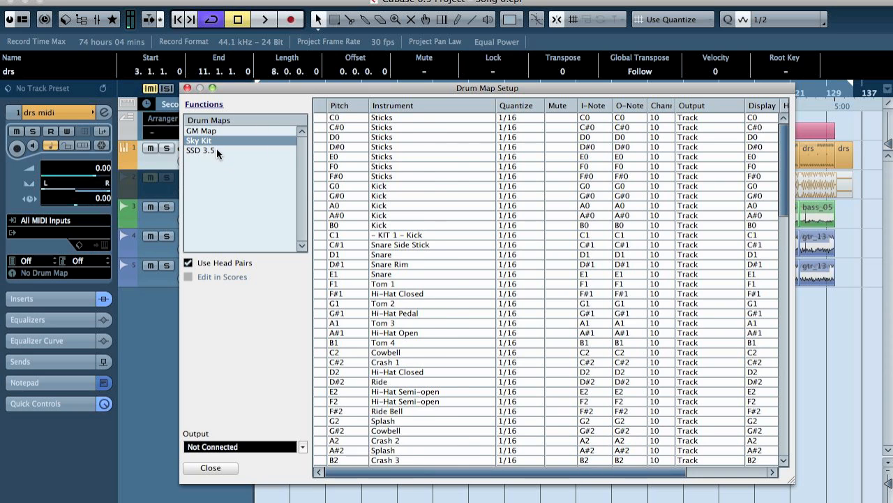
click(217, 149)
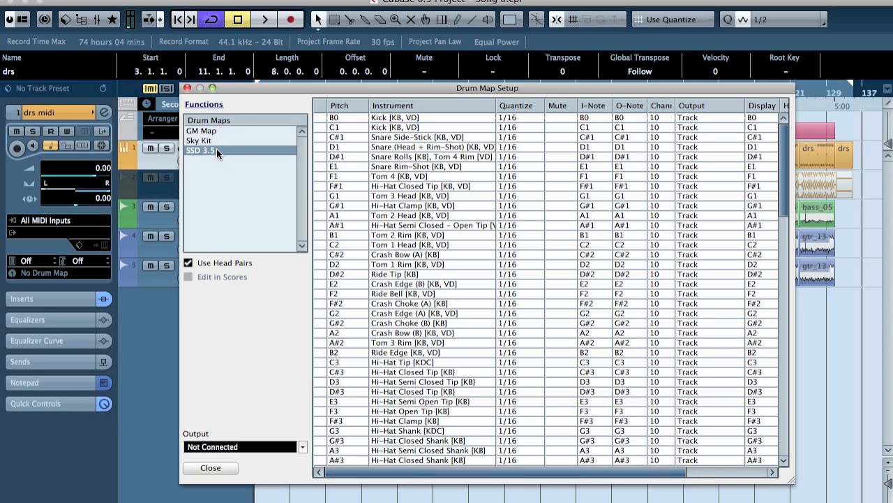
click(187, 89)
Assign Native Instruments Kontakt 4 as the VST instrument for the drs midi track.
click(56, 232)
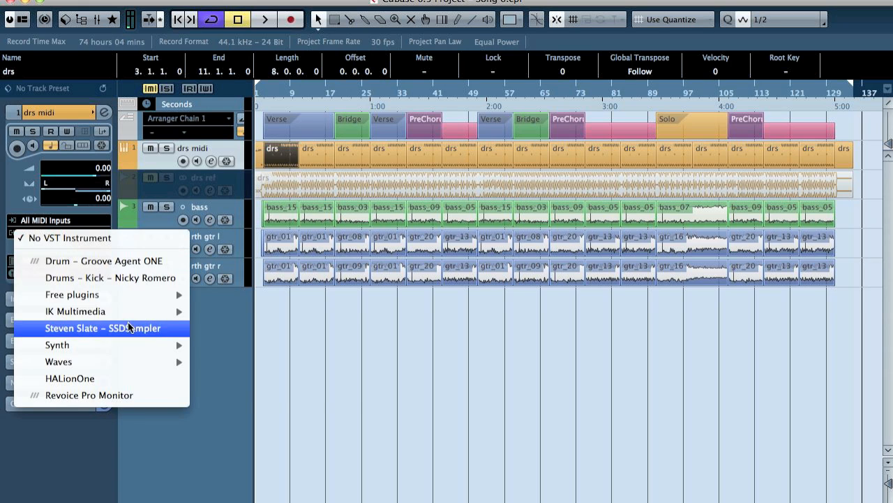
mouse_move(119, 294)
mouse_move(282, 344)
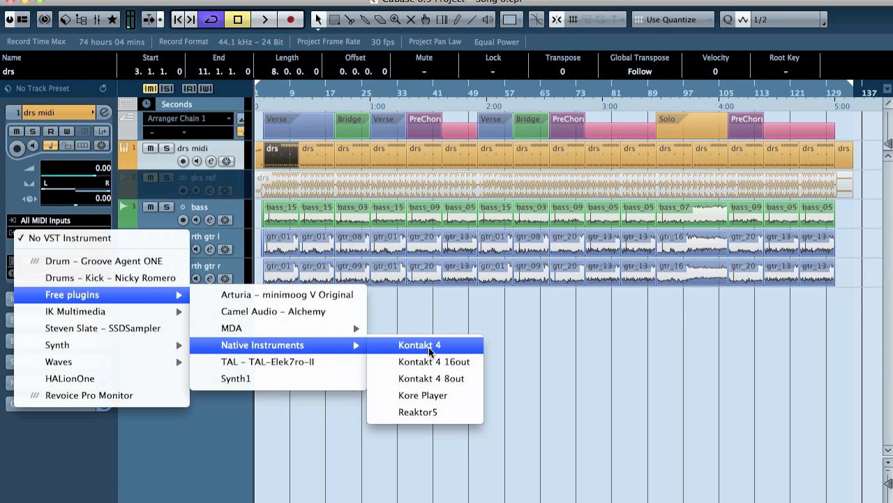
click(429, 347)
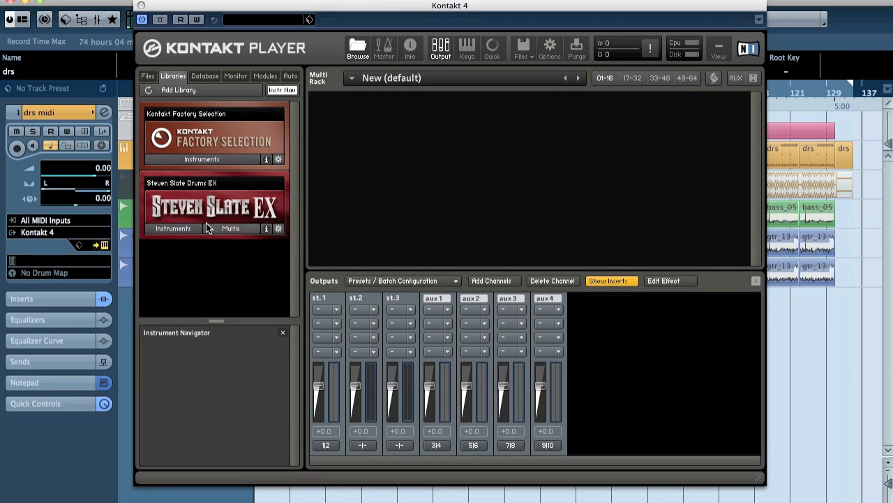
Load the All American Kit multi from the Steven Slate Drums EX keyboard kits, replacing the current multi, and audition it soloed.
click(230, 229)
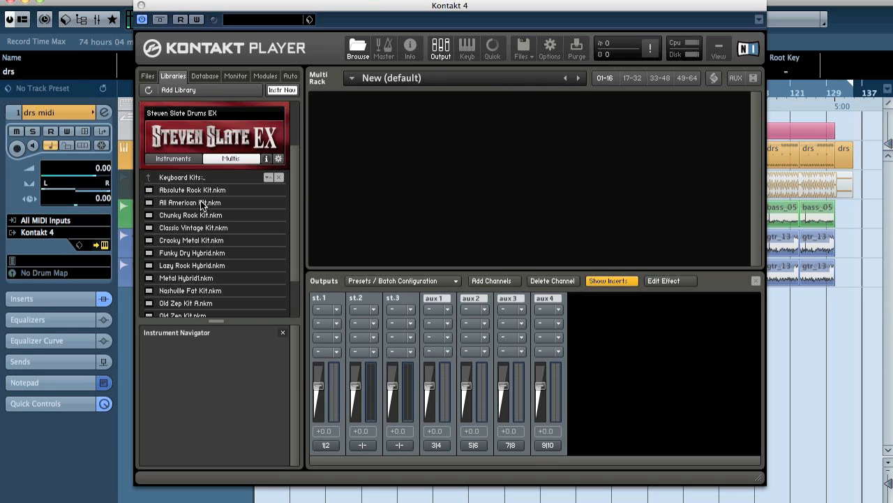
double_click(201, 203)
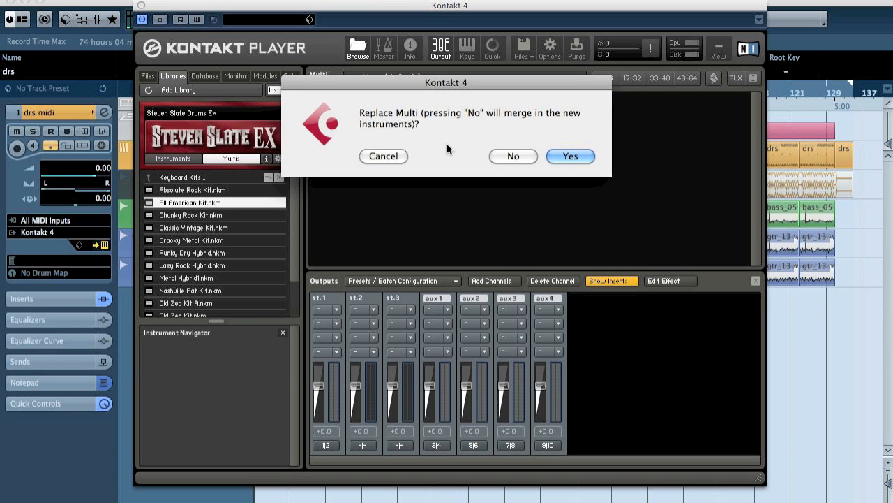
click(582, 156)
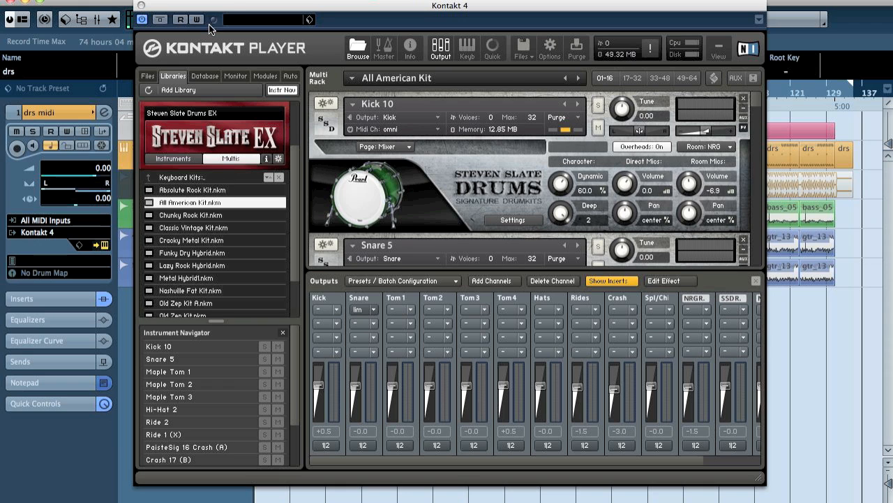
drag(230, 7, 313, 16)
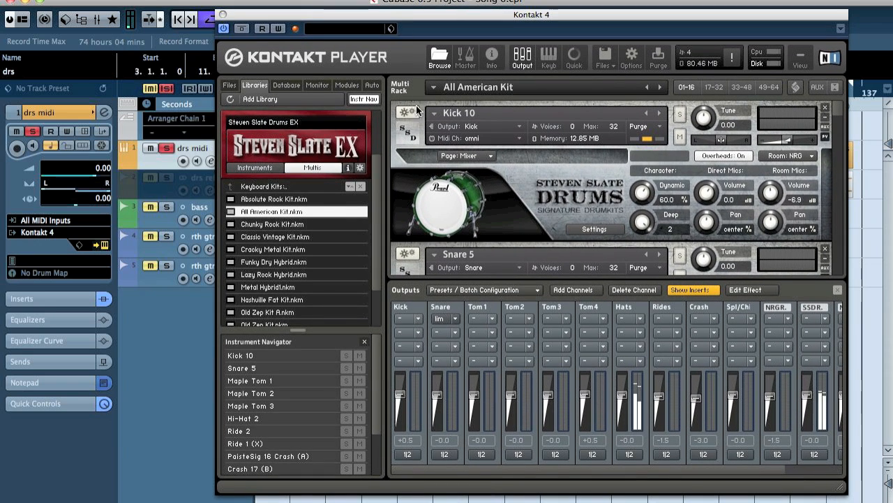
drag(380, 8, 310, 12)
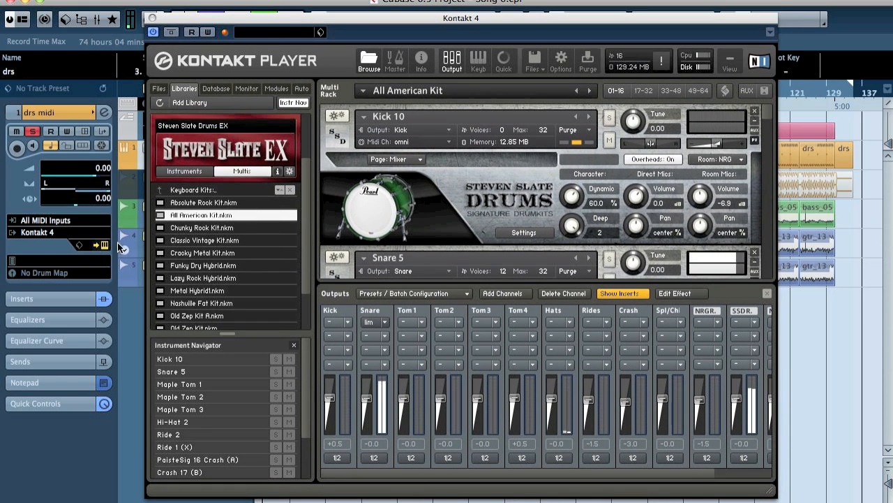
Show the drs midi track's insert effects and bypass only the EnvelopeShaper.
click(26, 298)
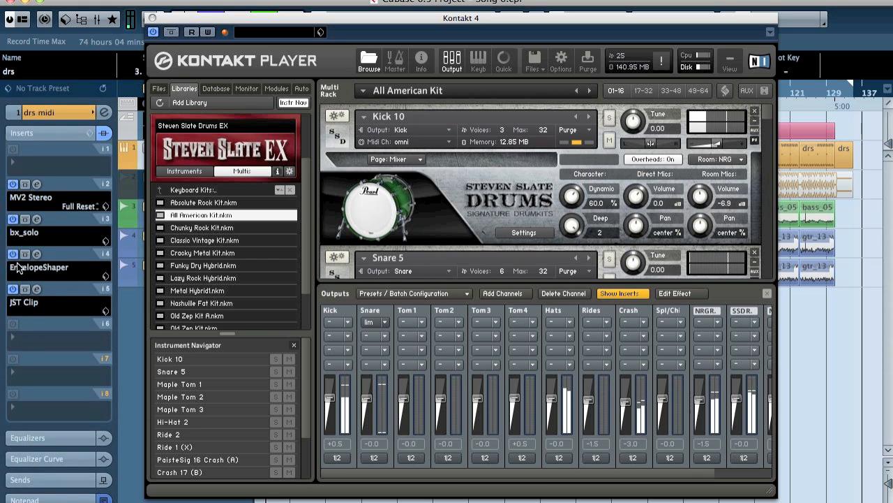
click(103, 132)
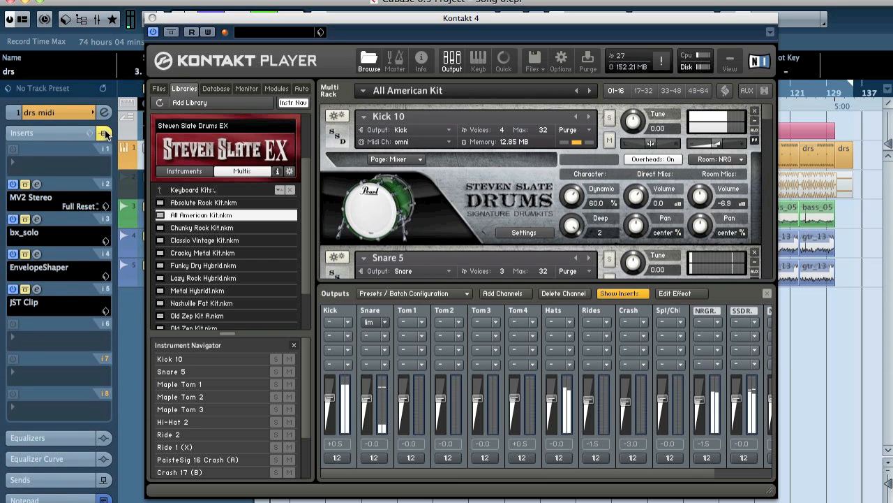
click(25, 184)
click(26, 289)
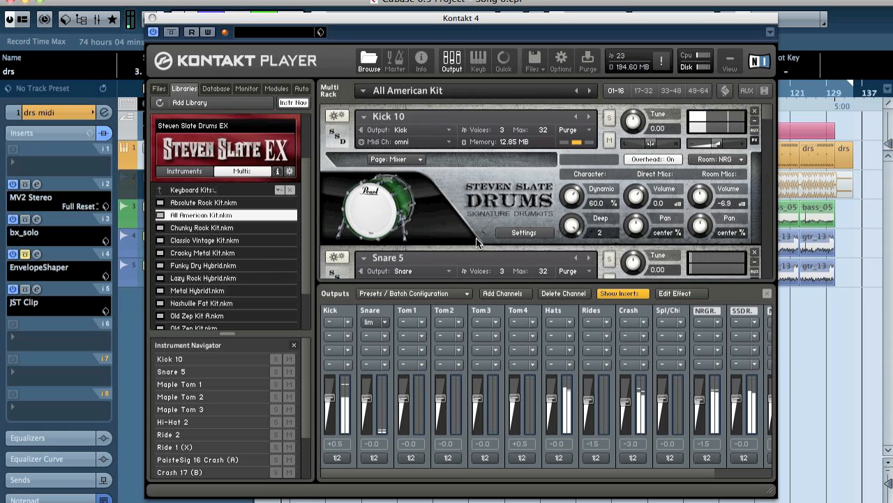
Raise the Kick 10 instrument's volume and set the Snare 5 instrument's volume to 1.6.
drag(717, 143, 724, 142)
drag(767, 117, 766, 128)
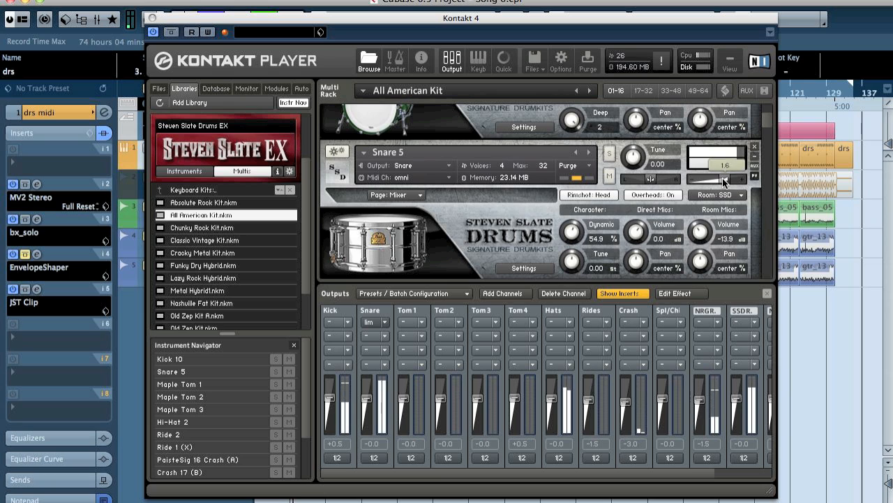
Add the Snare 10 instrument from the Steven Slate Drums EX Snares folder to the kit and route its output to Snare.
click(187, 171)
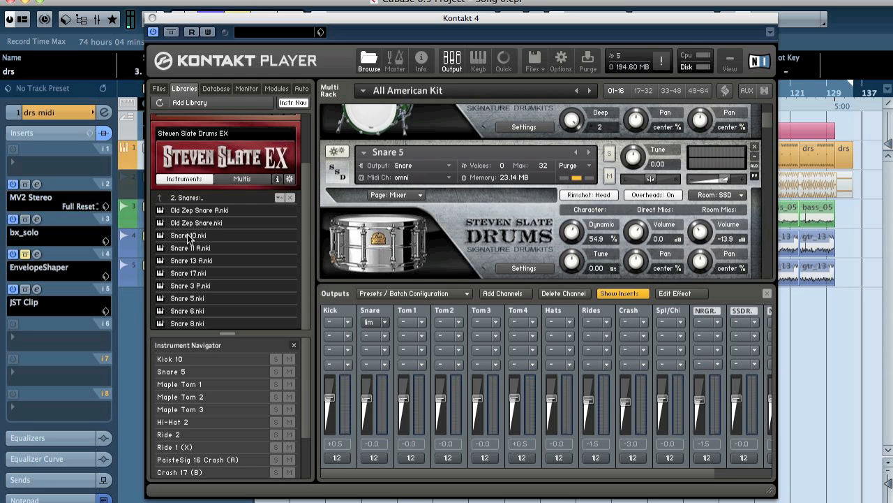
drag(189, 237, 182, 375)
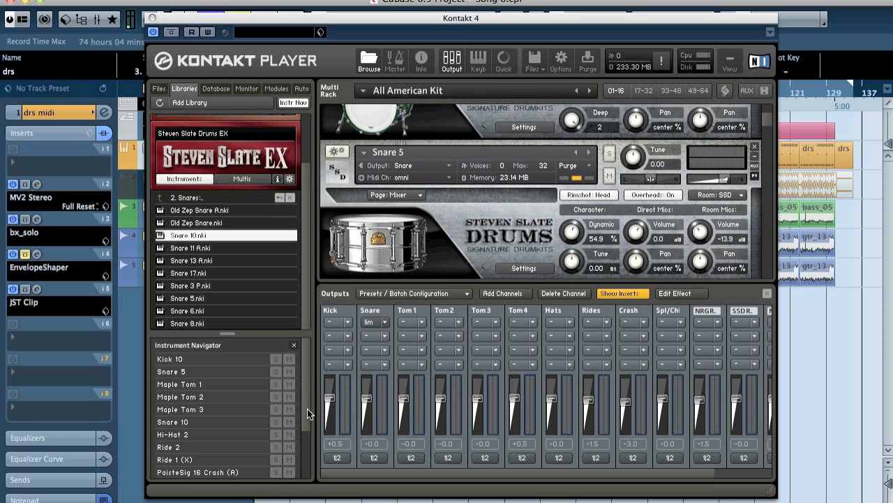
drag(307, 409, 296, 494)
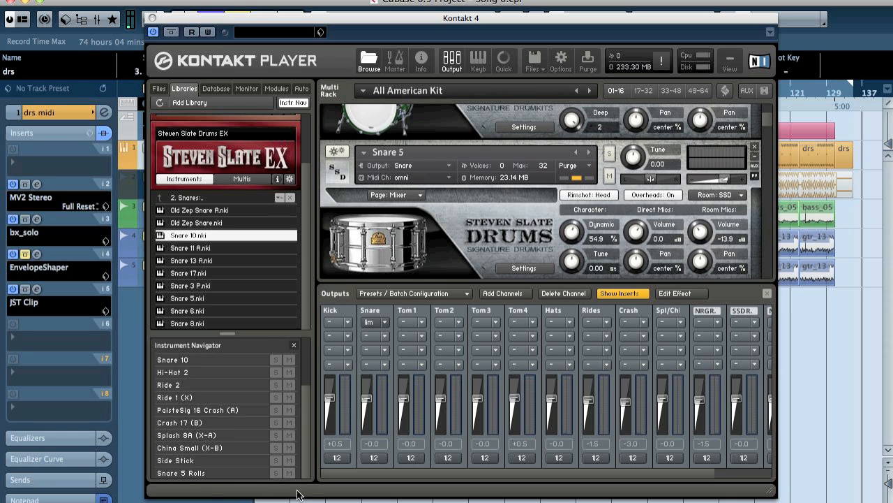
click(178, 361)
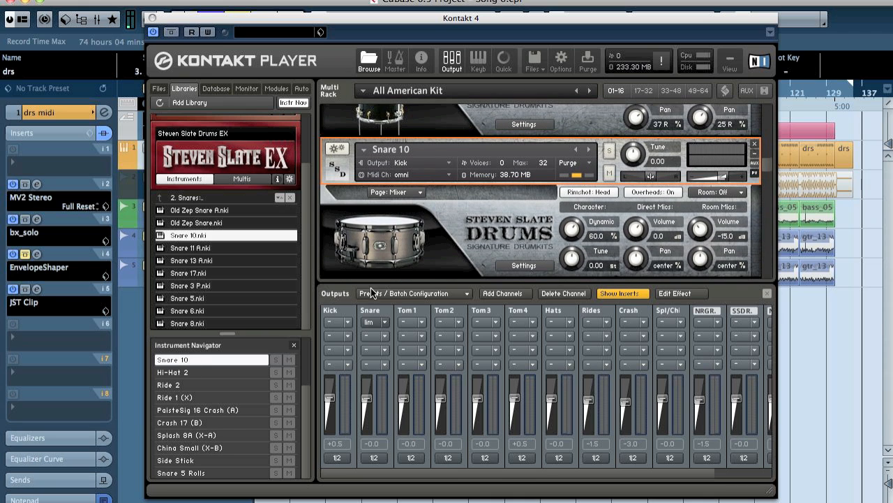
click(411, 168)
click(422, 198)
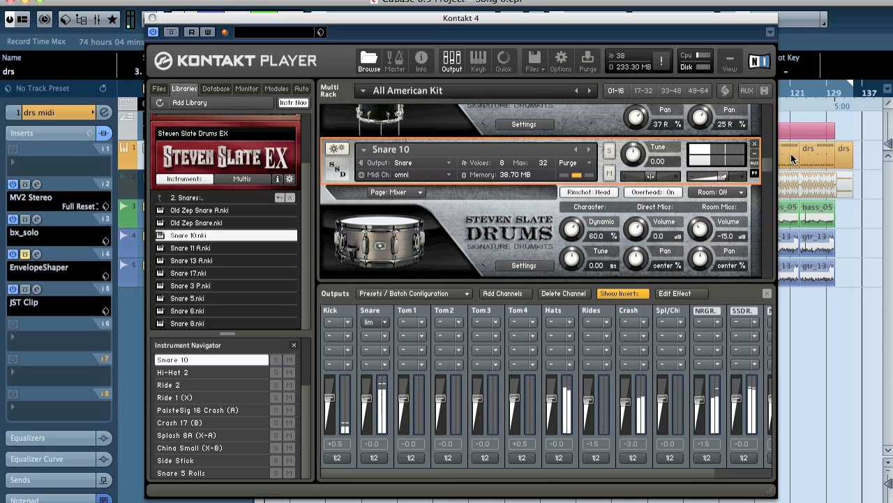
Pan the Hi-Hat 2 instrument to 25 L.
scroll(768, 171, down, 5)
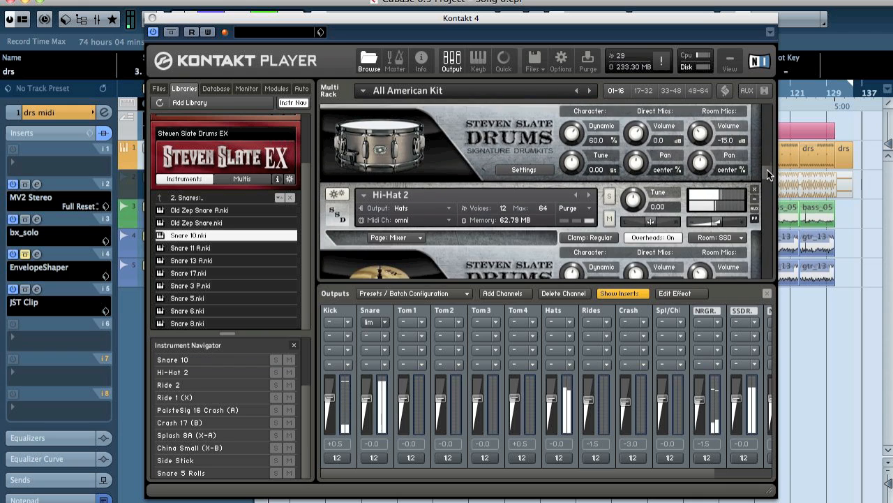
scroll(768, 174, down, 3)
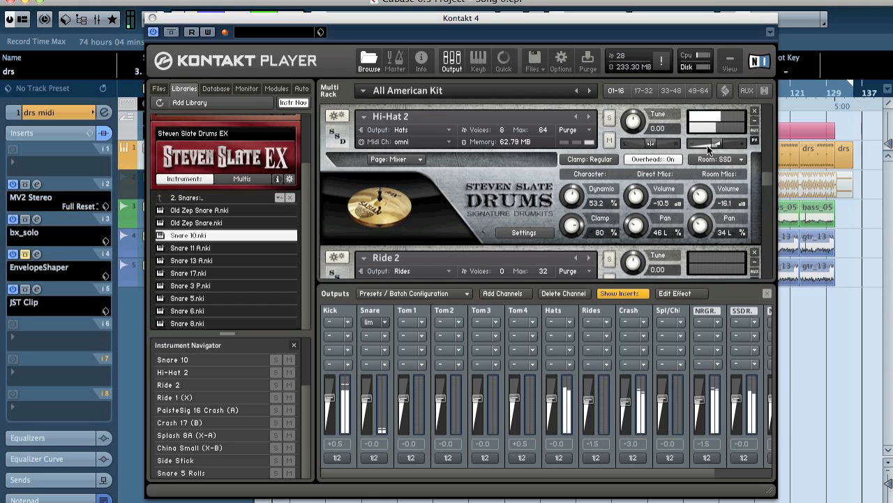
drag(649, 144, 644, 145)
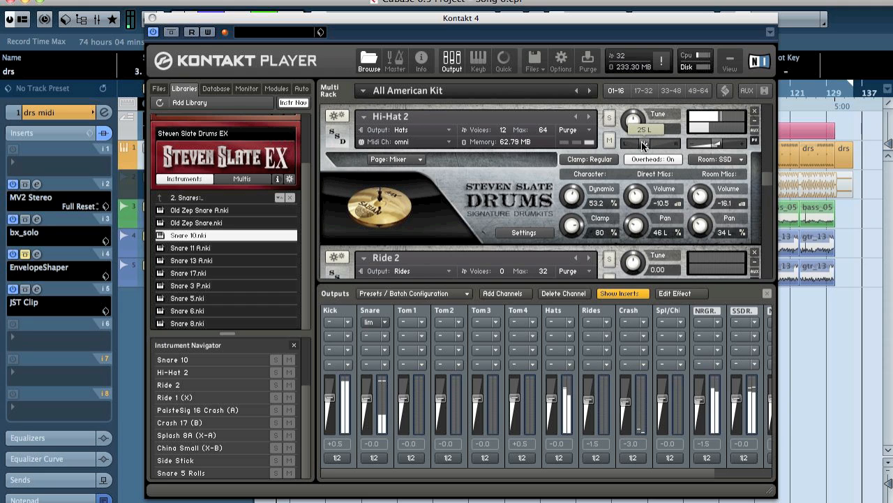
Pan the Ride 2 instrument to about 23 R and the Ride 1 (X) instrument to 24 R.
scroll(764, 185, down, 4)
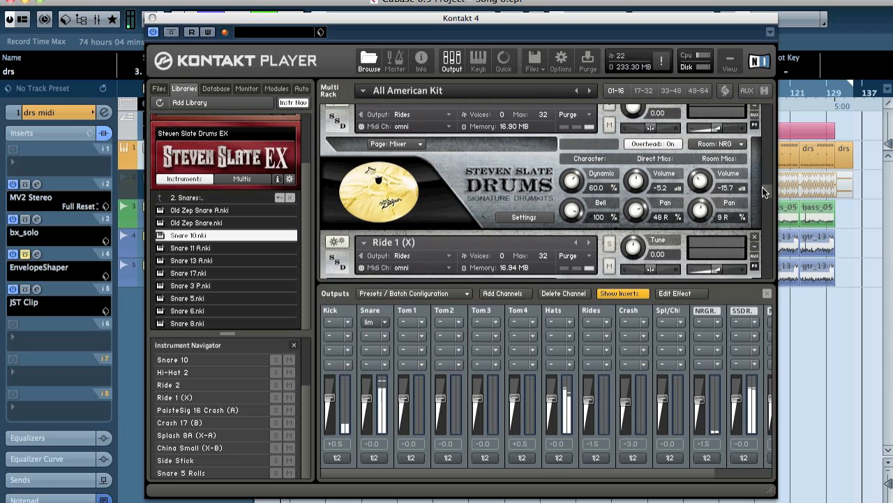
scroll(764, 193, up, 1)
drag(651, 144, 663, 147)
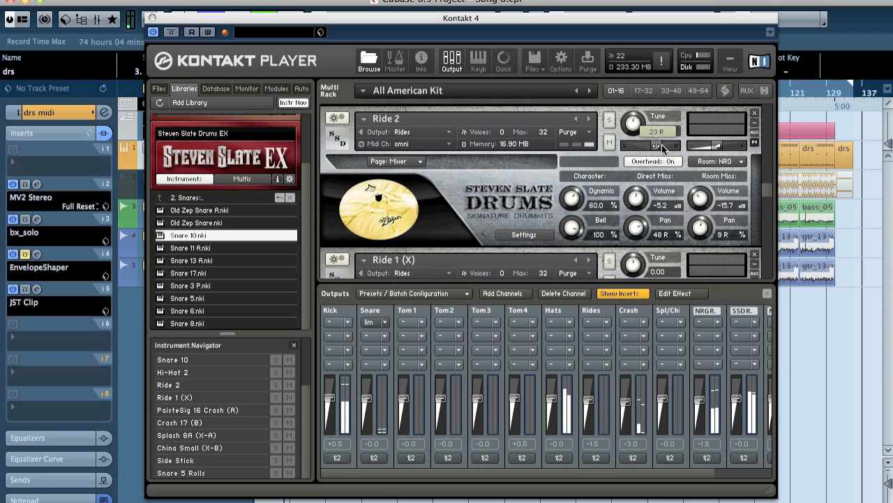
scroll(764, 182, down, 6)
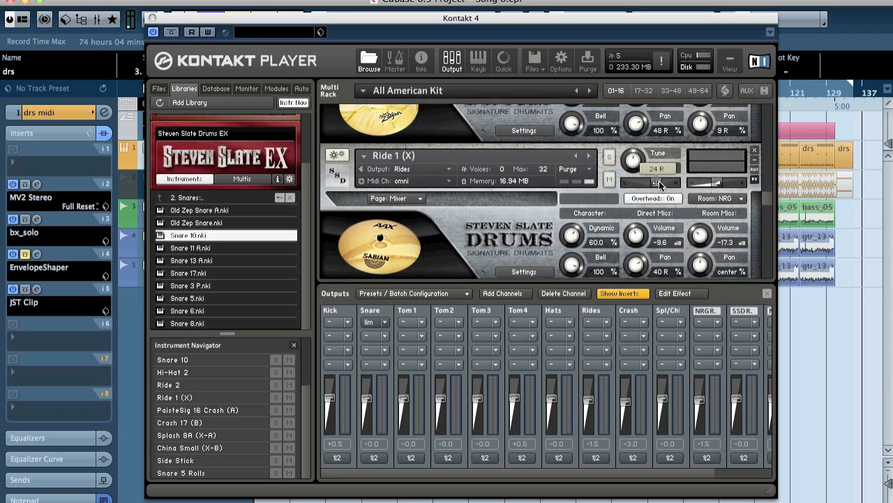
Pan the PaisteSig 16 Crash (A) instrument left and the Crash 17 (B) instrument right.
scroll(767, 218, down, 10)
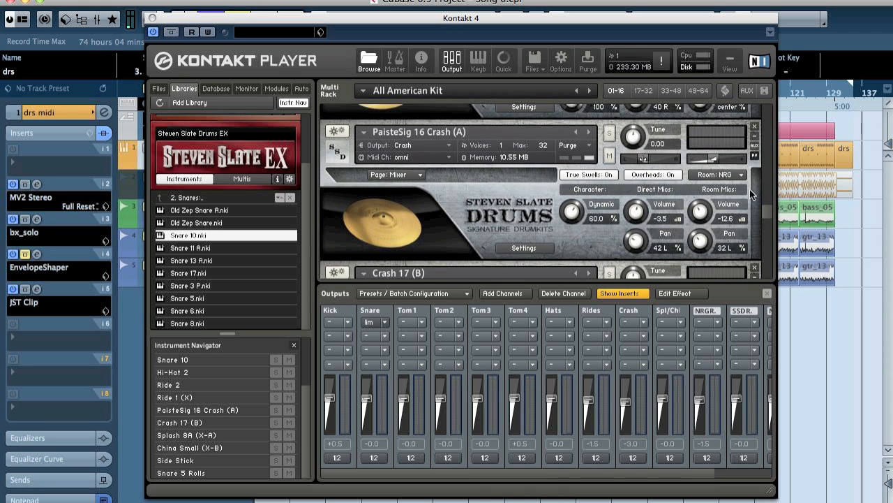
scroll(763, 207, down, 8)
drag(653, 169, 661, 169)
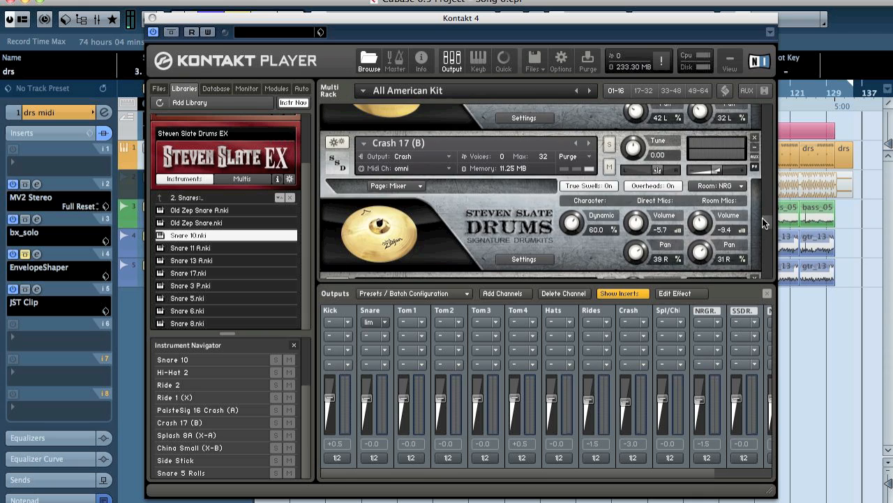
Pan the Maple Tom 1 and Maple Tom 2 instruments to the left.
scroll(762, 218, down, 10)
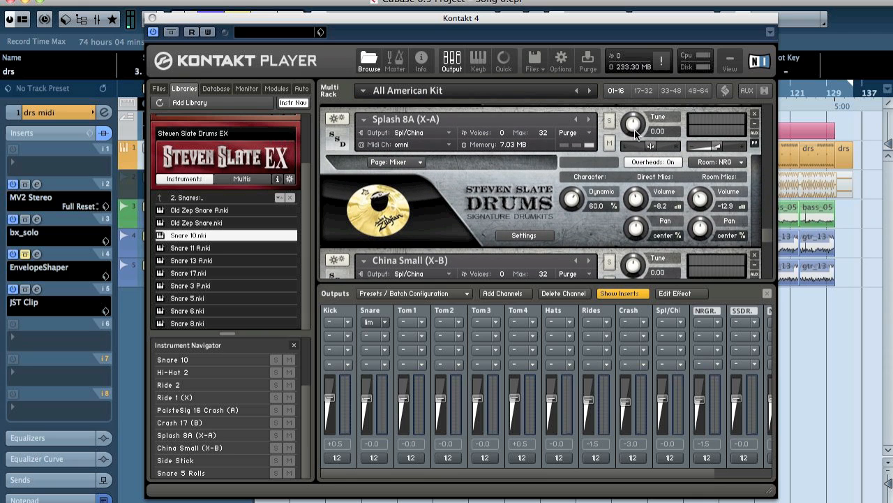
scroll(763, 245, down, 20)
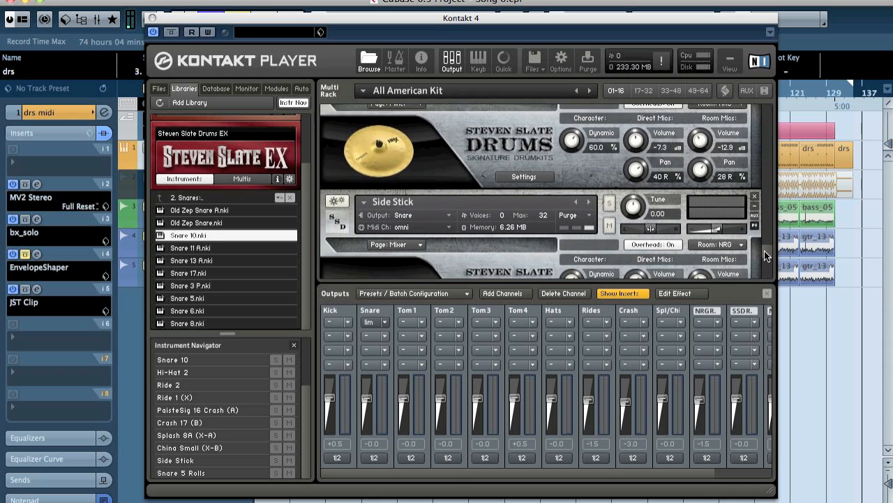
scroll(765, 267, down, 20)
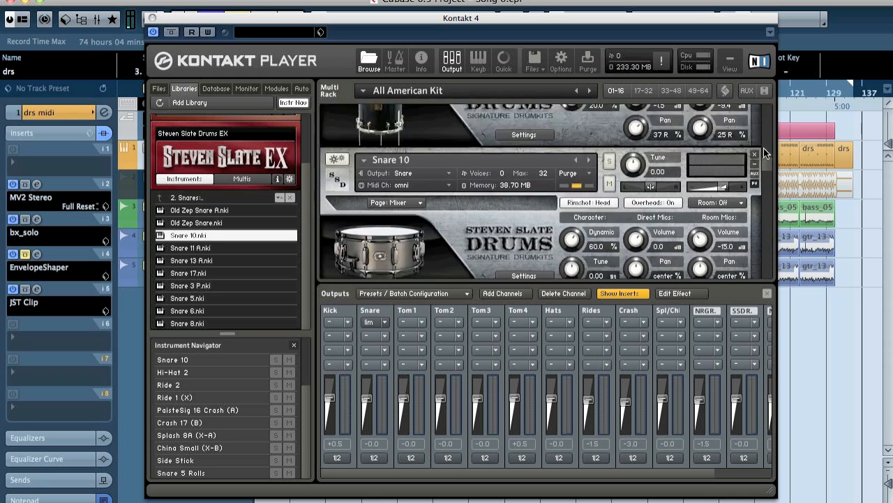
scroll(749, 118, down, 14)
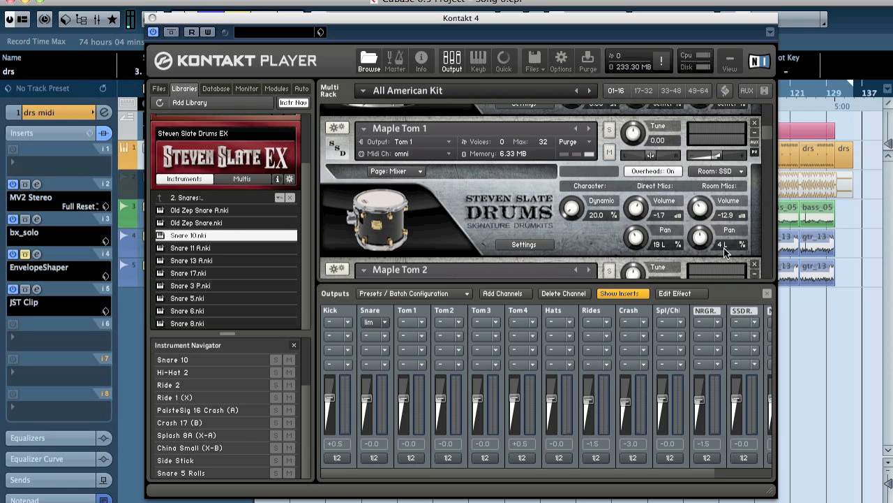
mouse_move(653, 155)
mouse_down()
mouse_move(631, 156)
mouse_move(646, 150)
mouse_up()
scroll(770, 141, down, 3)
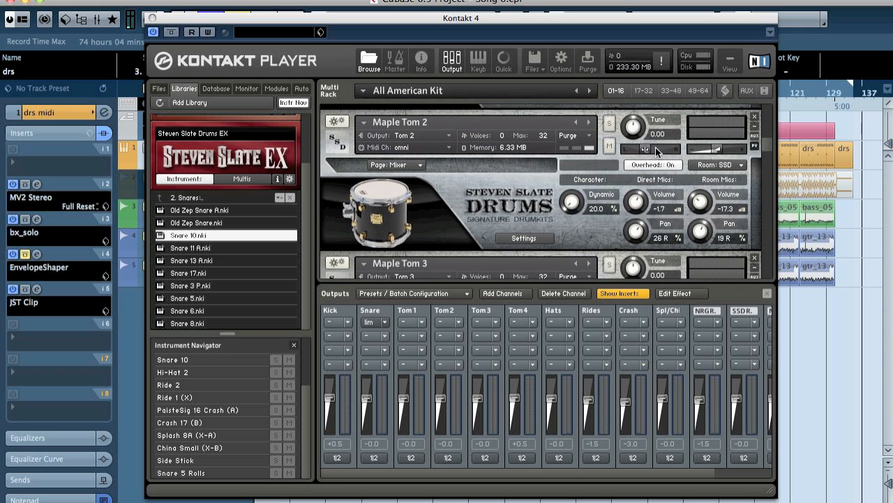
Pan Maple Tom 3 right, Maple Tom 2 to 10 R and Maple Tom 1 to 41 L, and close the Kontakt 4 window.
scroll(765, 148, down, 5)
scroll(650, 152, up, 2)
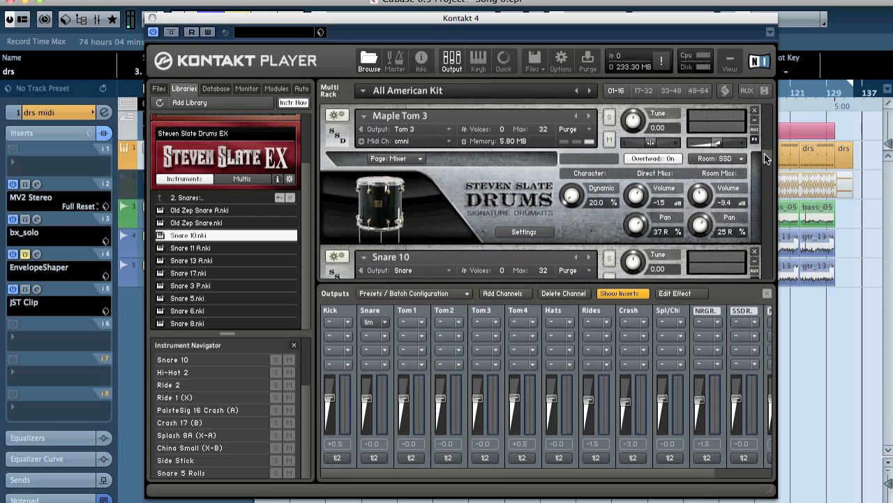
drag(765, 159, 765, 151)
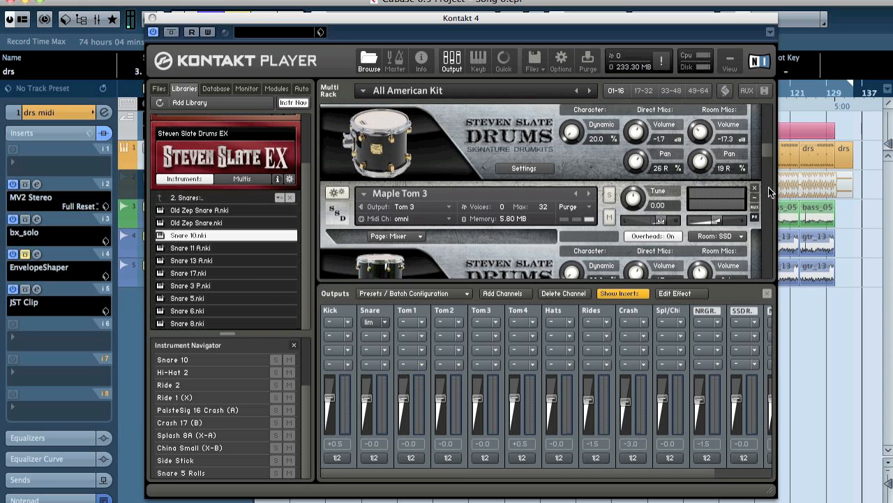
drag(770, 157, 770, 142)
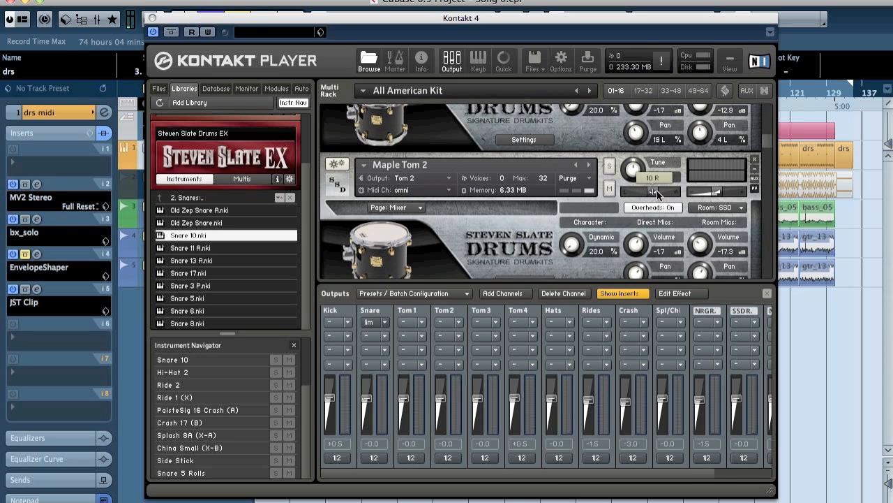
scroll(766, 139, up, 2)
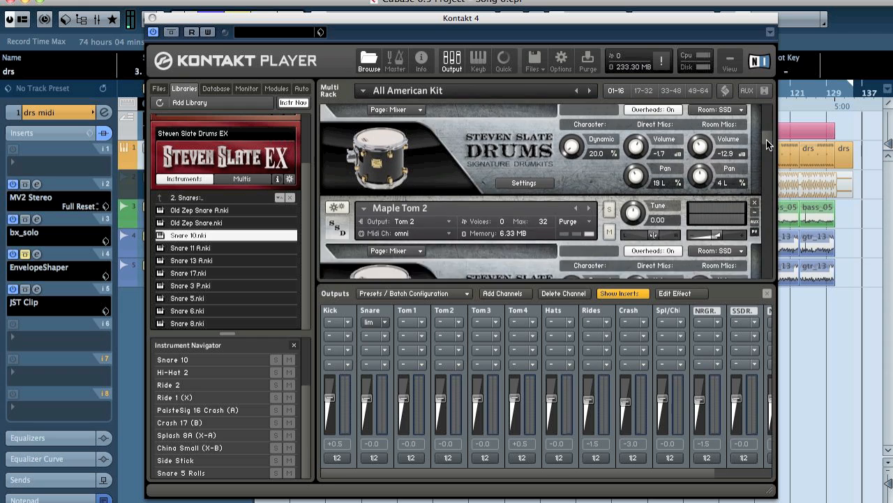
scroll(766, 139, up, 3)
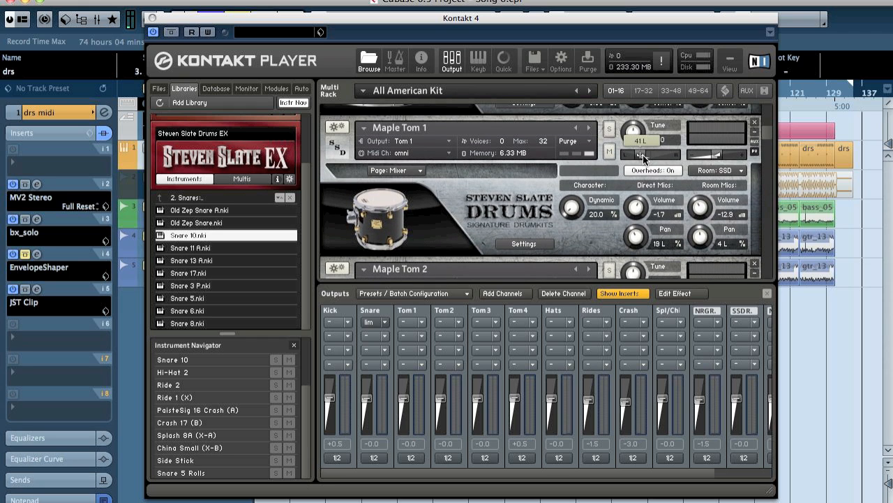
scroll(764, 138, down, 1)
scroll(764, 139, down, 10)
scroll(756, 174, down, 5)
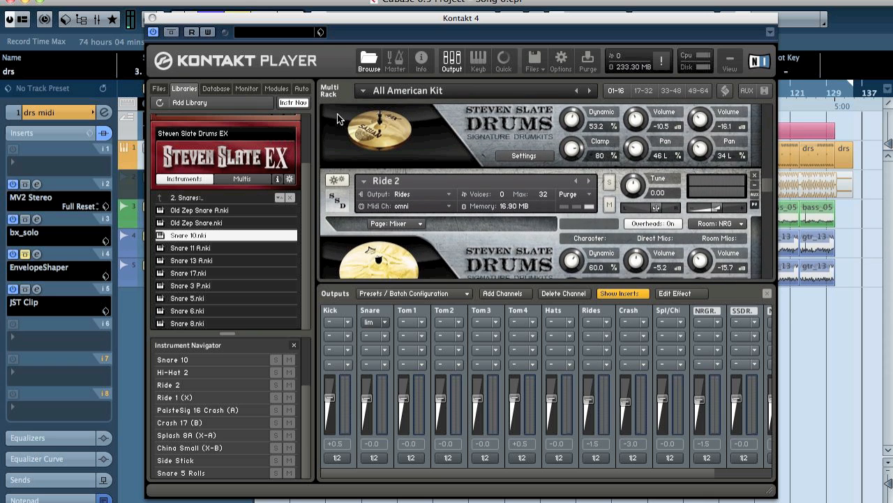
click(152, 18)
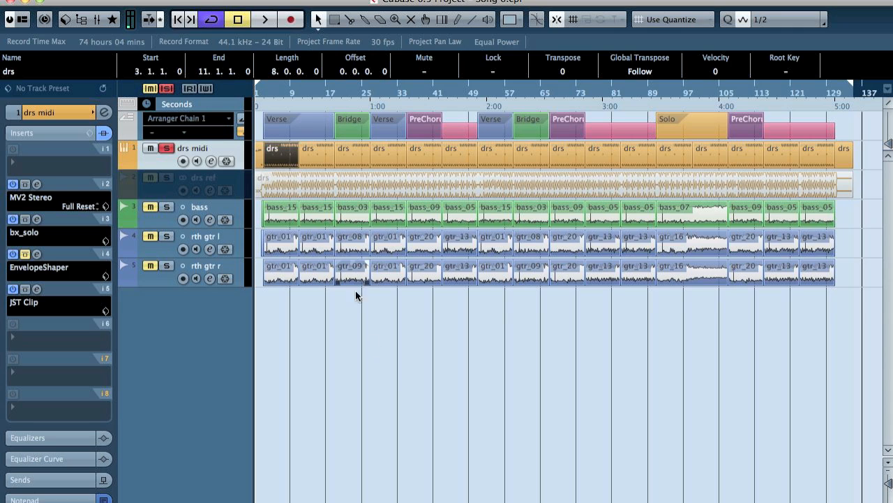
Delete the drs midi parts between bars 11 and 131, keeping the bar 3 part, and audition the start of the song.
click(810, 155)
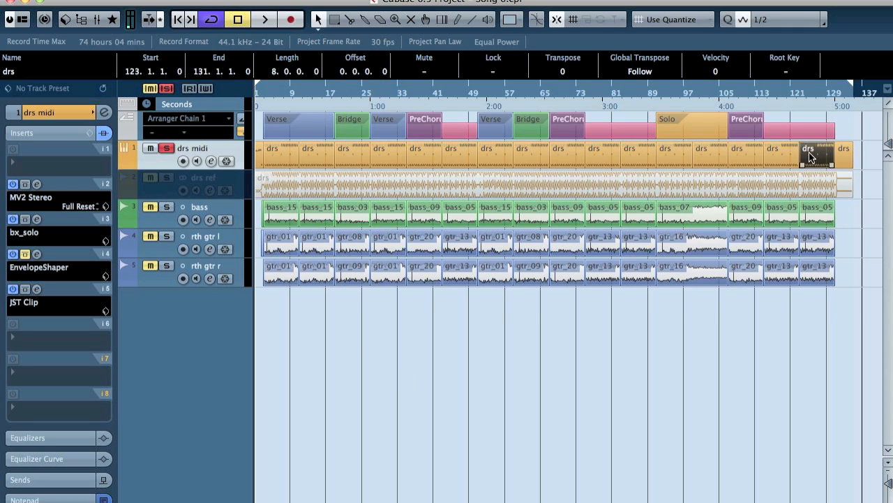
key(Delete)
drag(813, 157, 344, 152)
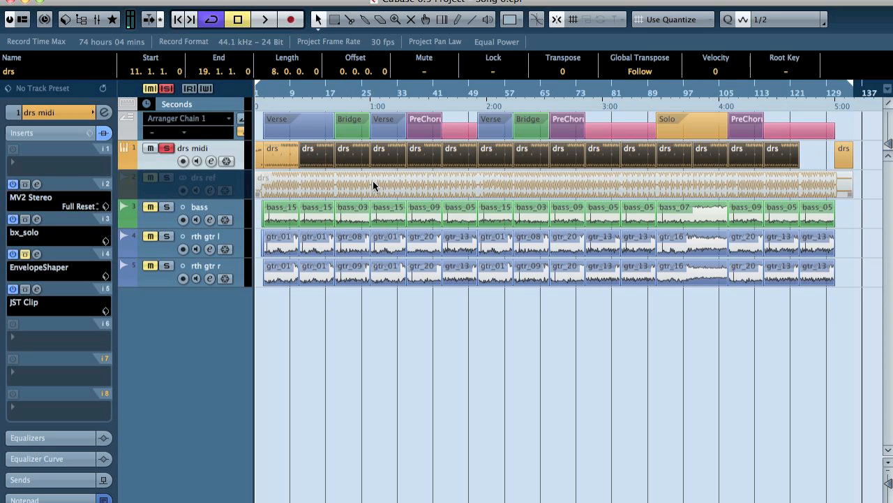
key(Delete)
click(340, 147)
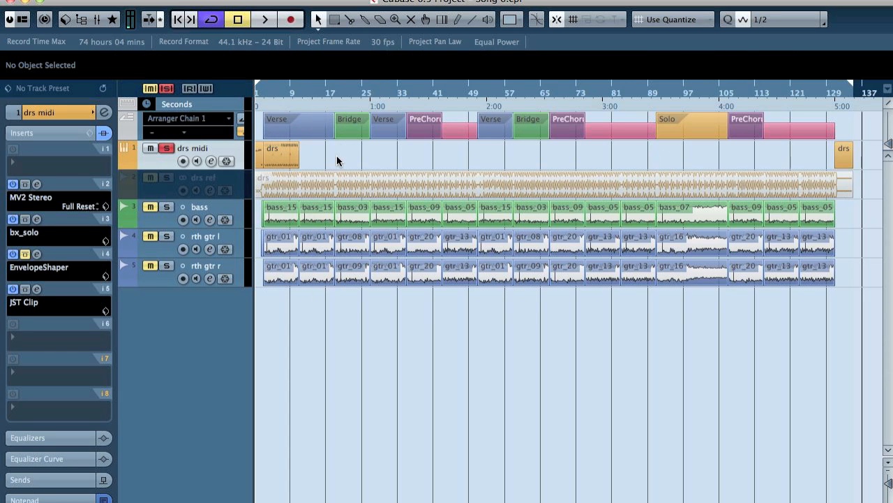
key(space)
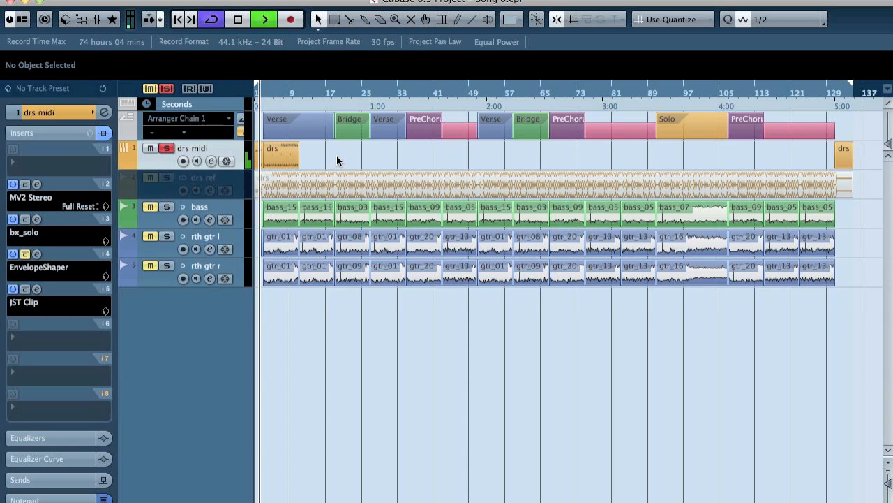
key(space)
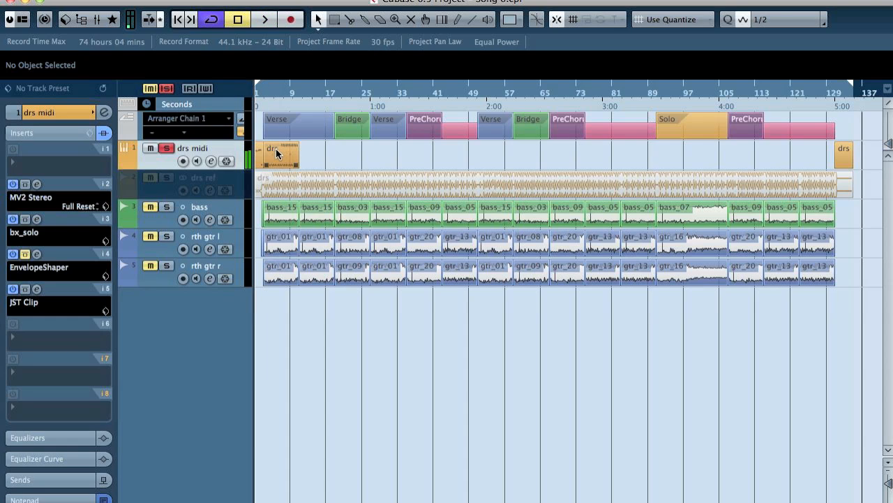
Check the bar 3 drs part in the Key Editor and assign the SSD 3.5 drum map to the drs midi track.
double_click(283, 155)
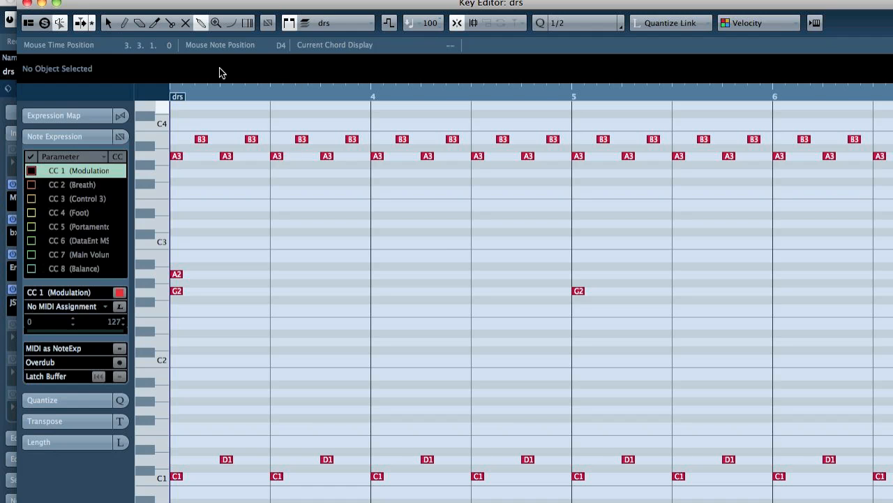
click(27, 3)
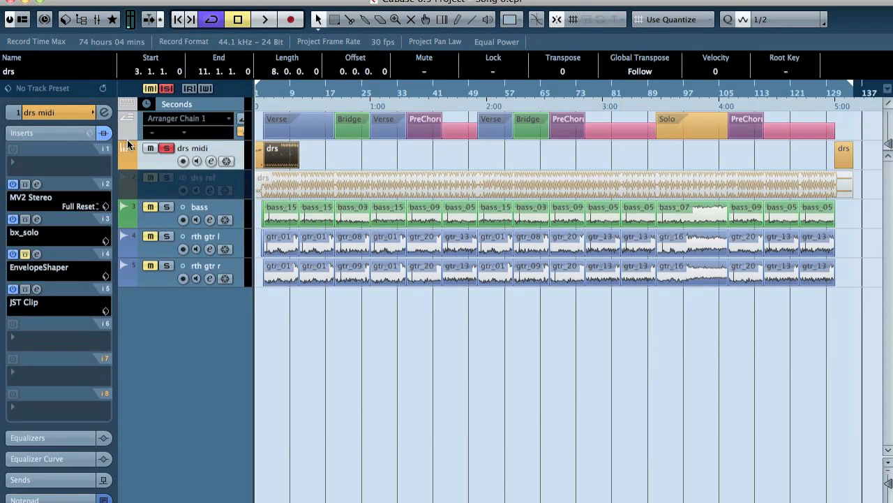
click(33, 115)
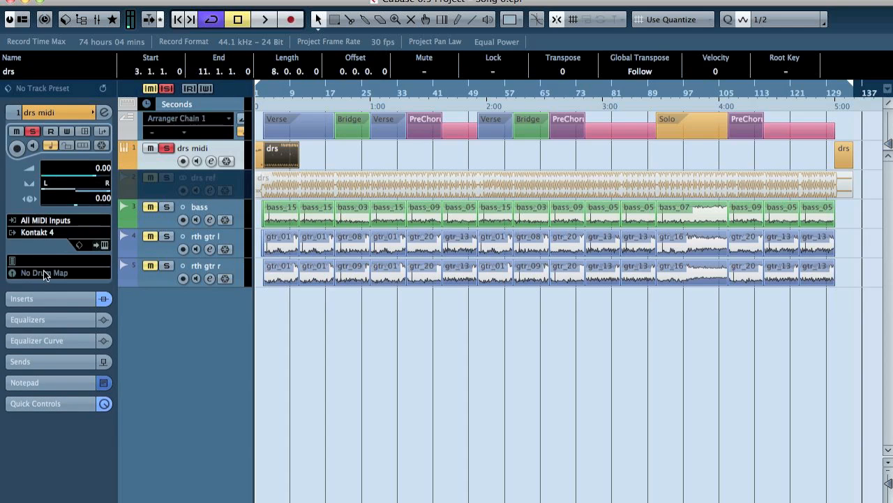
click(40, 272)
click(67, 312)
Review the bar 3 drs part in the Drum Editor, close the editor and take the drs midi track out of solo.
click(290, 150)
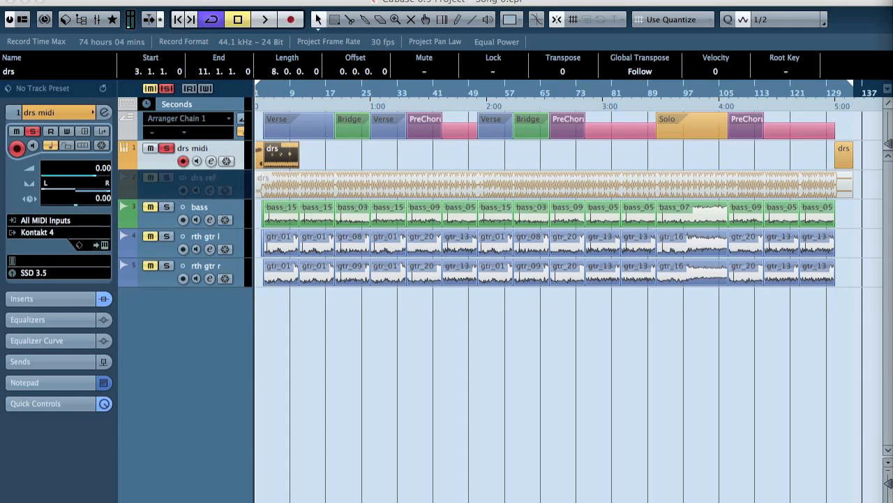
drag(892, 157, 224, 7)
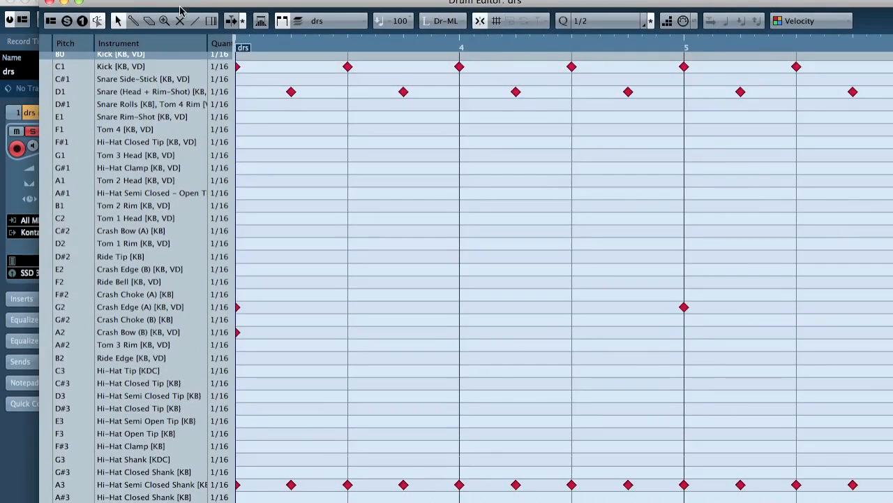
click(81, 2)
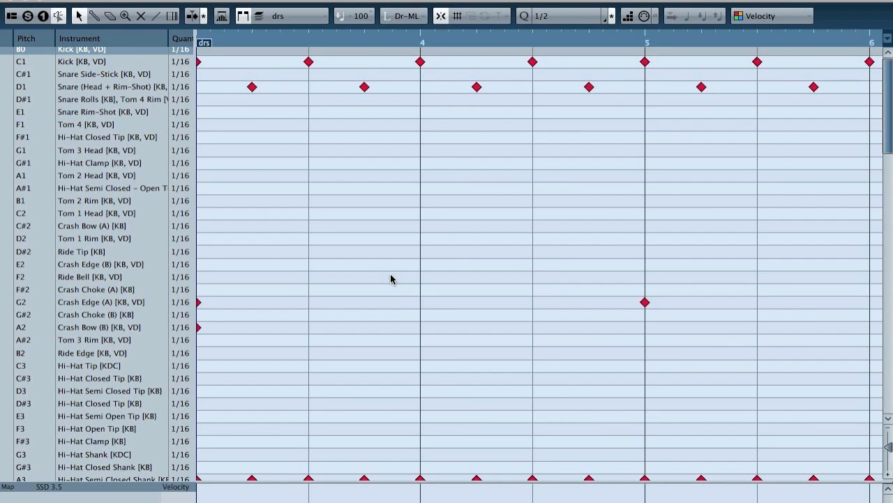
key(Return)
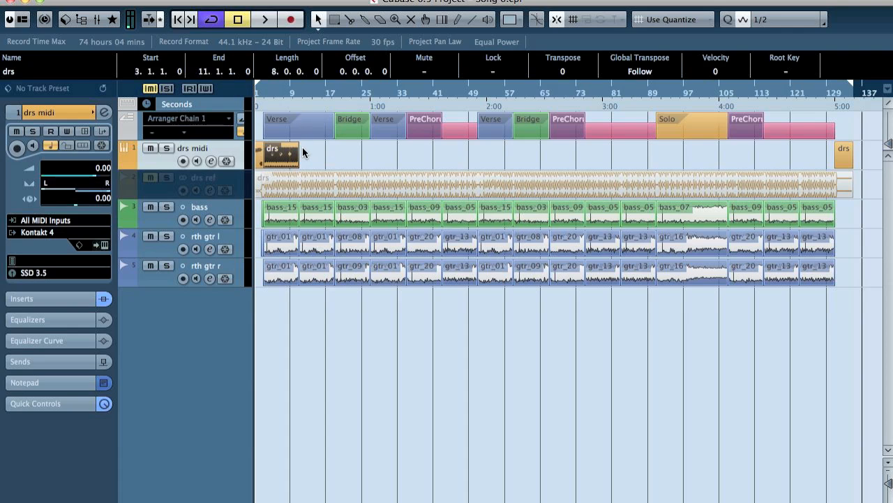
Set the quantize value to 1/1 and copy the bar 3 drs part to the start of the PreChorus at bar 35.
click(790, 21)
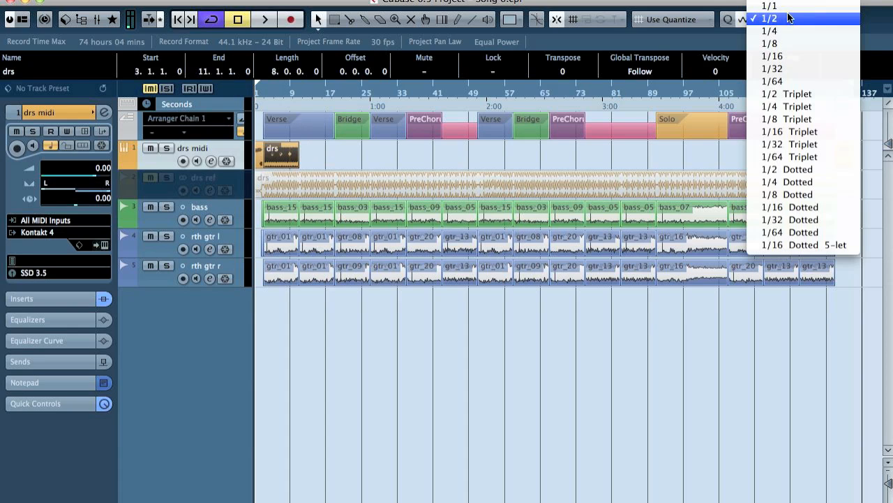
click(783, 17)
drag(283, 159, 423, 154)
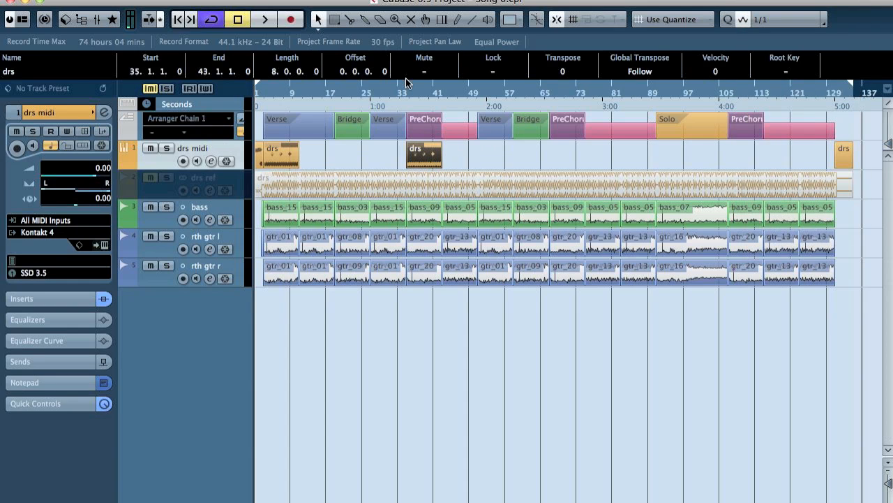